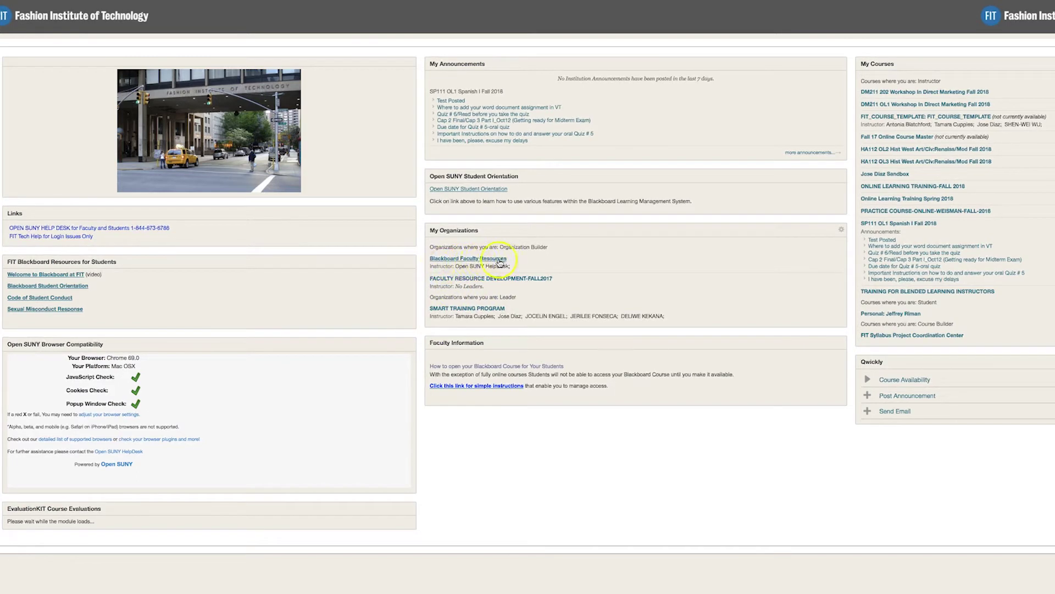
# Open the Blackboard Faculty Resources organization.
pyautogui.click(469, 262)
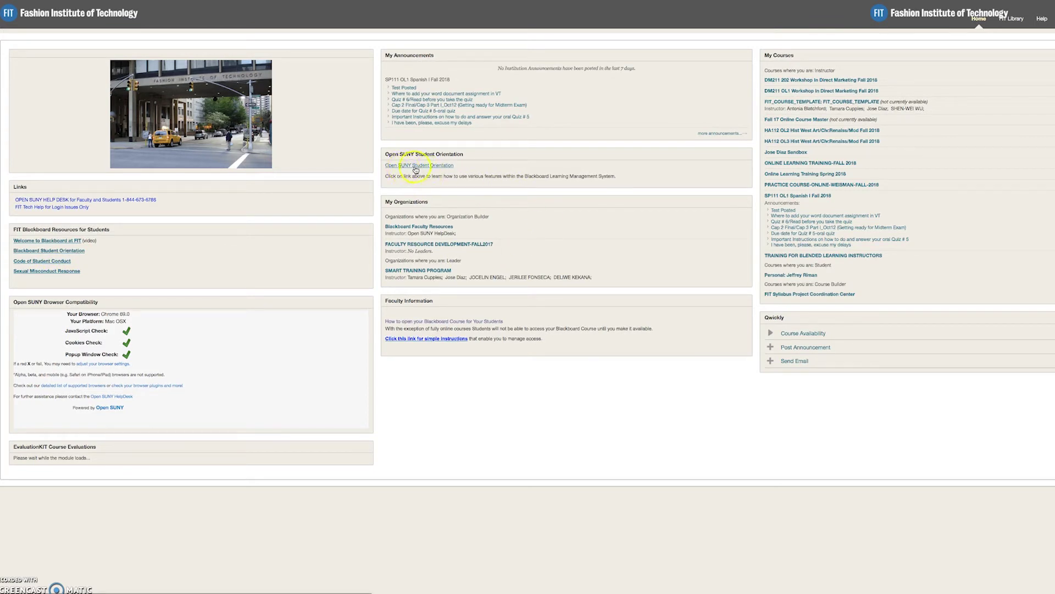
pyautogui.click(417, 170)
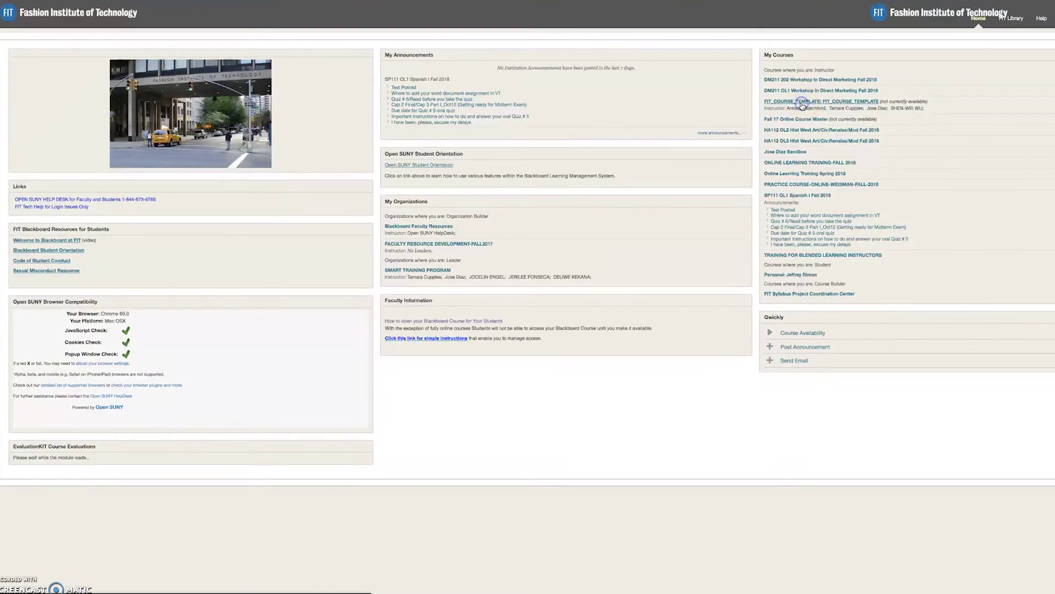
# Enter FIT_COURSE_TEMPLATE and view its Discussion Board with the Icebreaker forum.
pyautogui.click(801, 103)
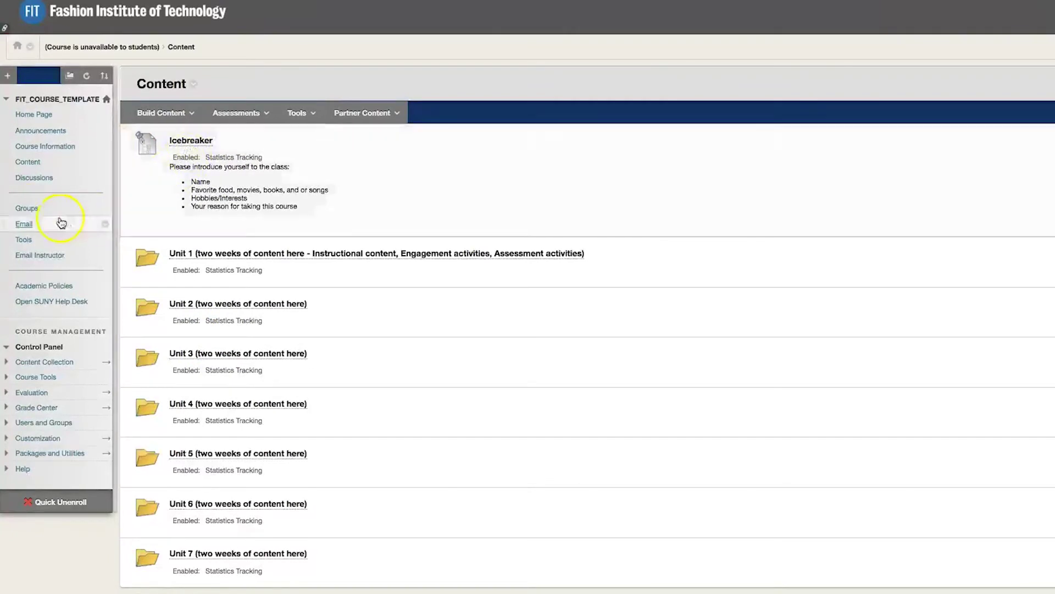
pyautogui.click(33, 183)
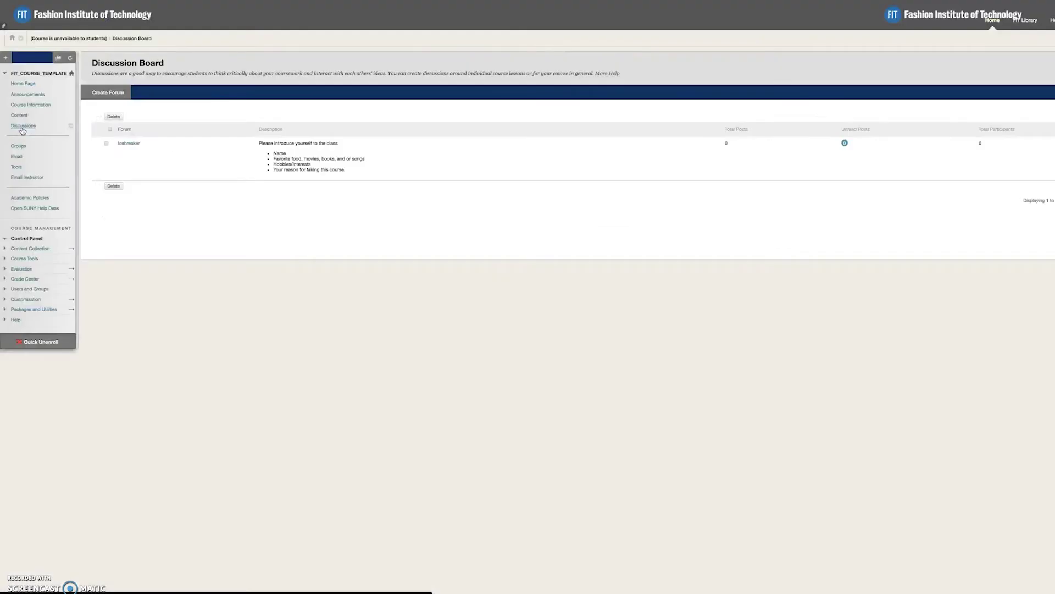
pyautogui.moveTo(495, 148)
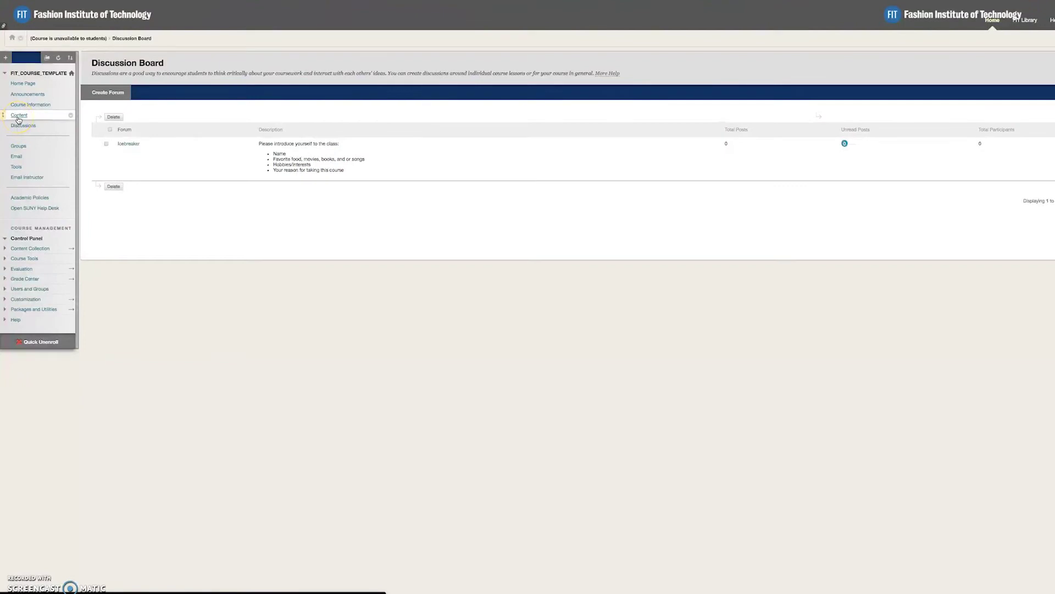
# Return to the course Content listing and open the empty Unit 1 folder.
pyautogui.click(18, 120)
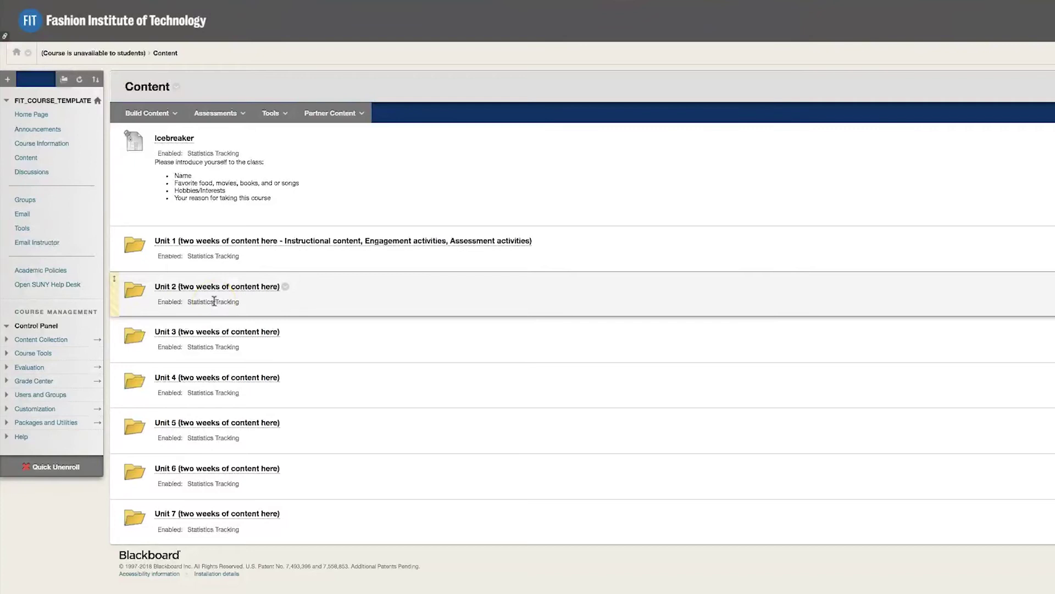
pyautogui.click(186, 252)
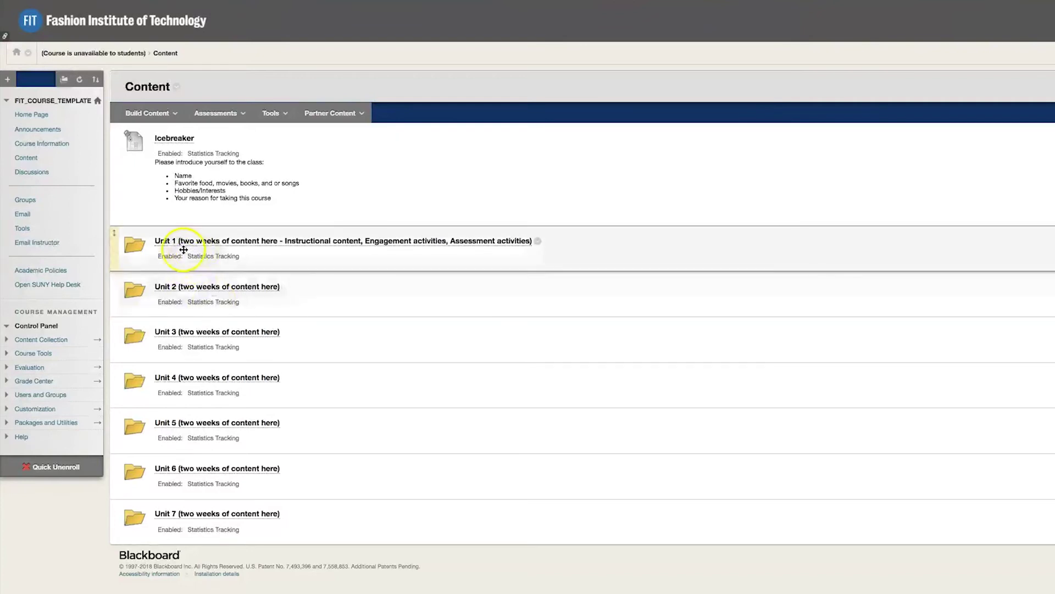
pyautogui.click(221, 243)
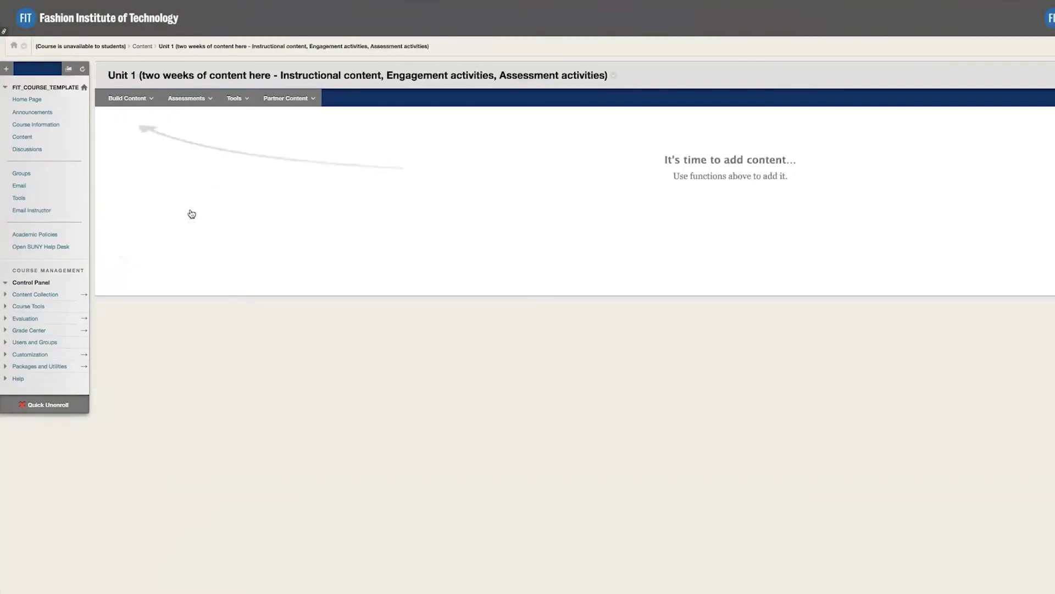
pyautogui.moveTo(247, 224); pyautogui.dragTo(229, 158)
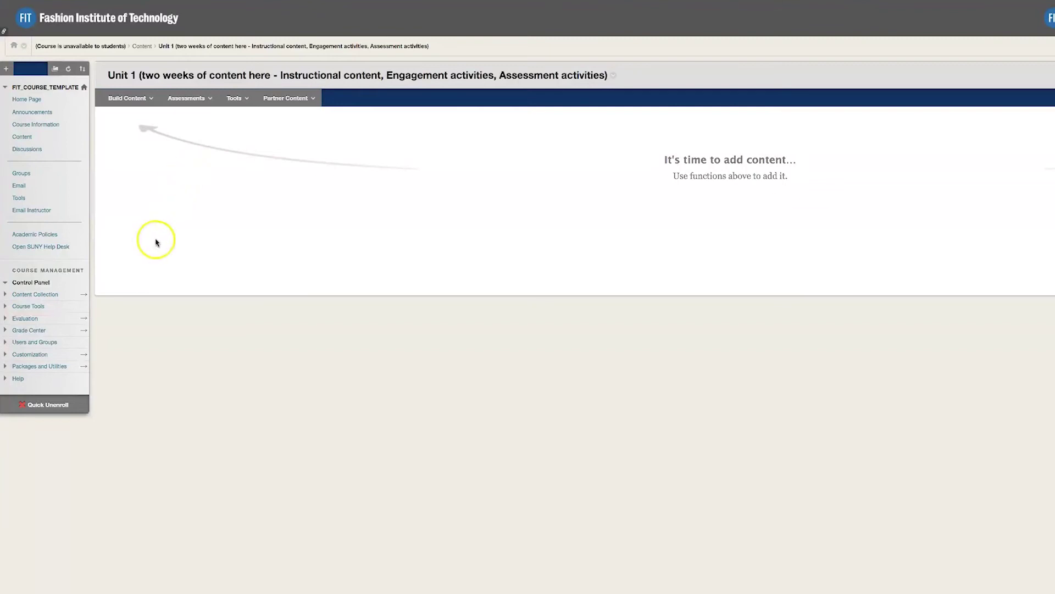
# View the Course Information page with Welcome, Syllabus, Schedule and Grading Policy items.
pyautogui.click(46, 128)
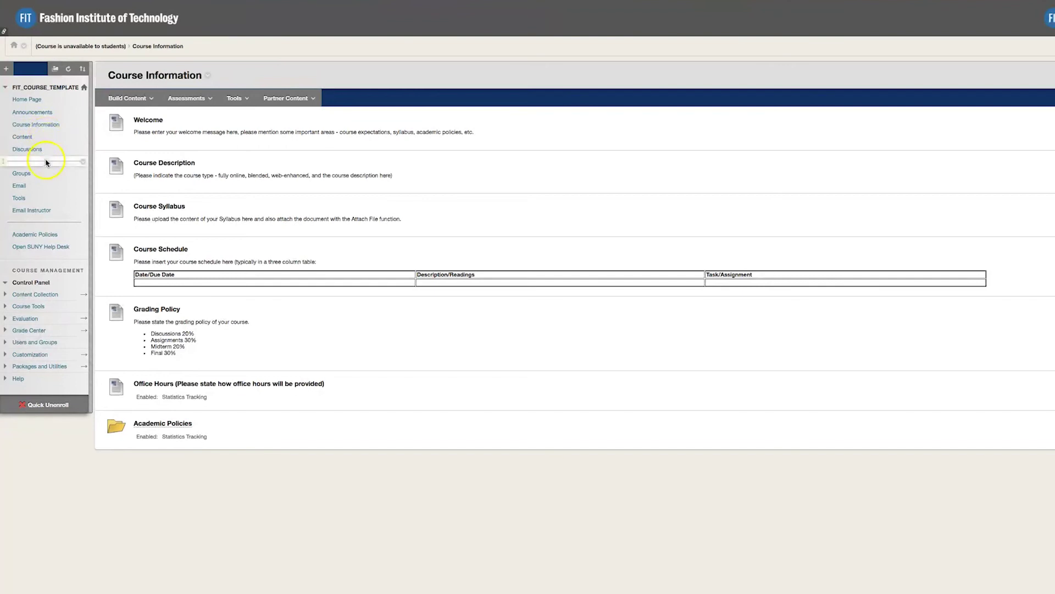
pyautogui.click(47, 176)
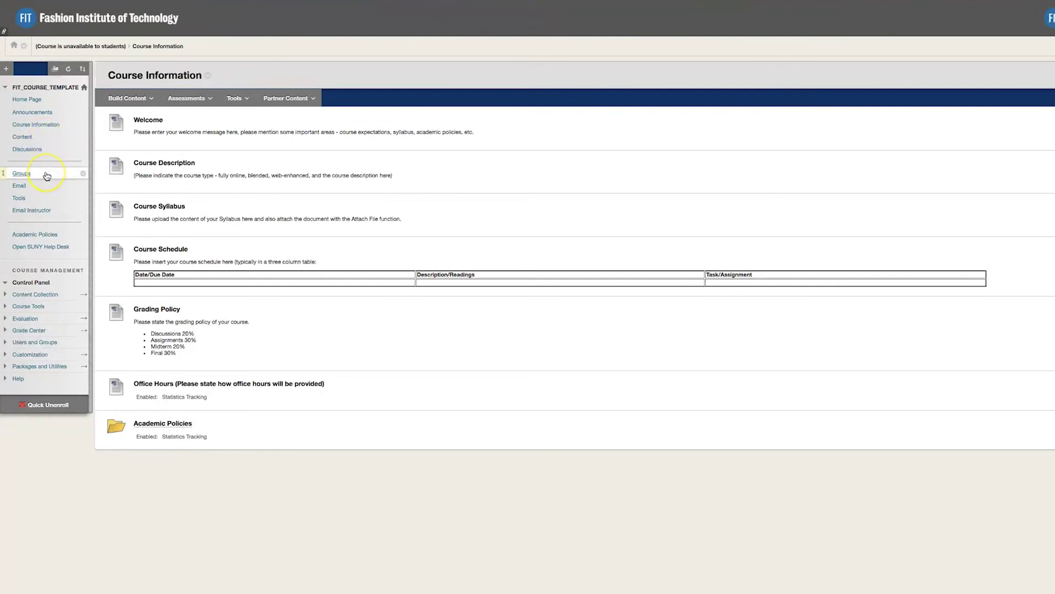
# Review the course Email recipient options, then open the Full Grade Center.
pyautogui.click(17, 187)
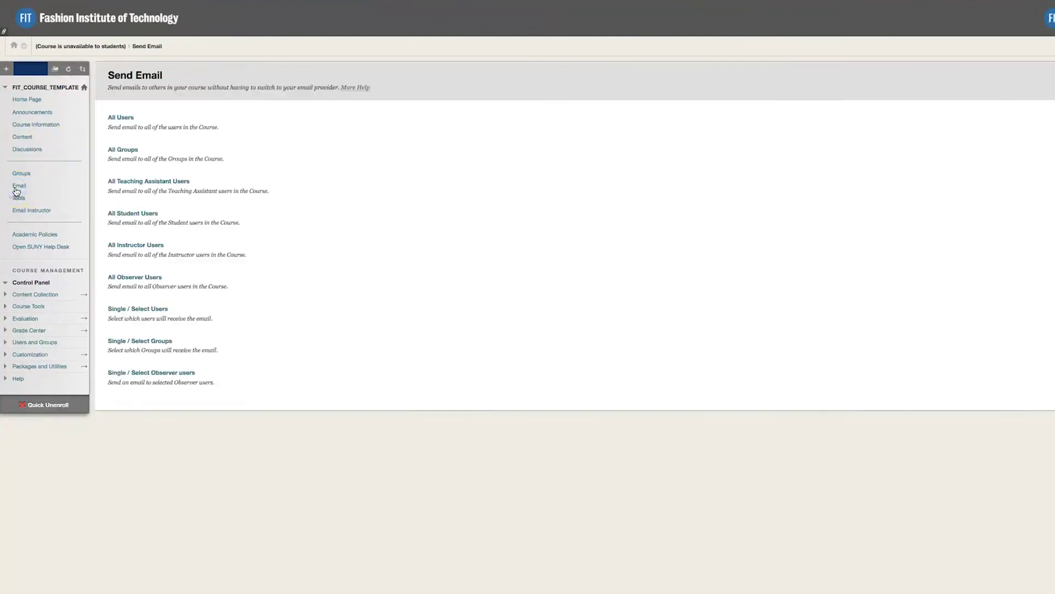
pyautogui.click(86, 188)
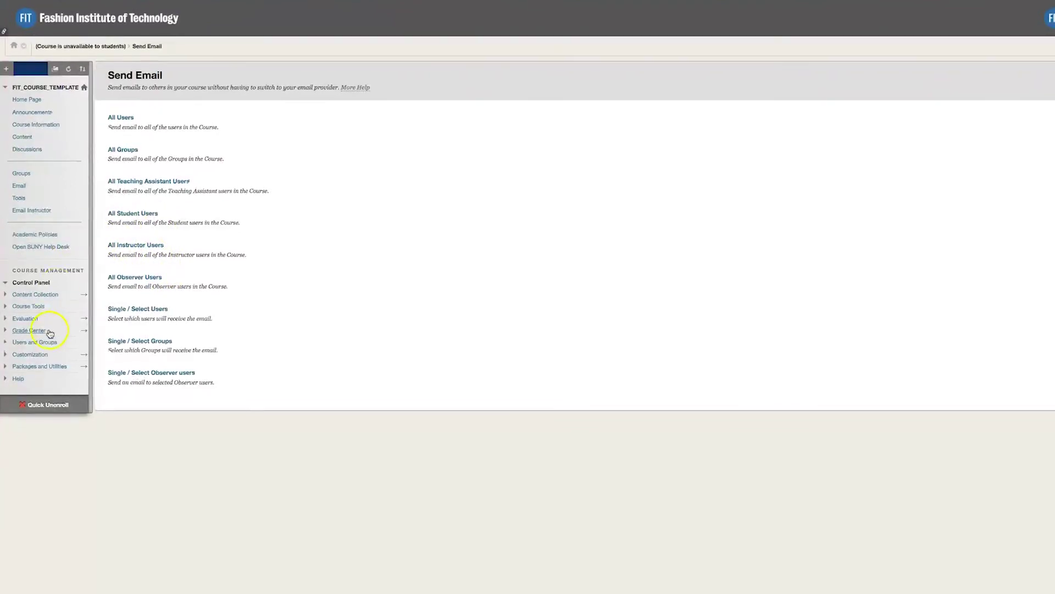
pyautogui.click(6, 332)
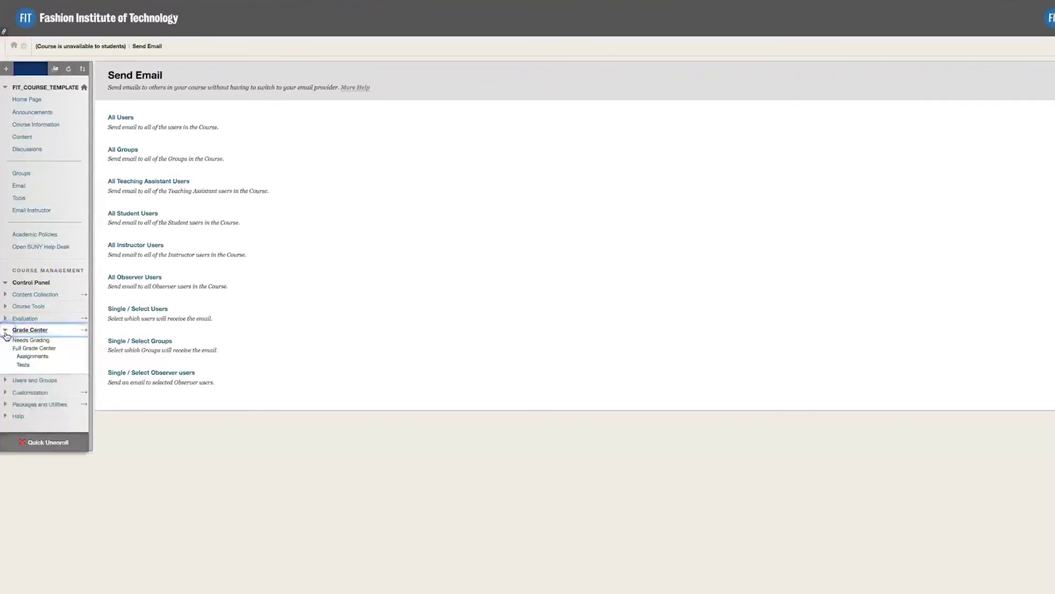
pyautogui.click(43, 348)
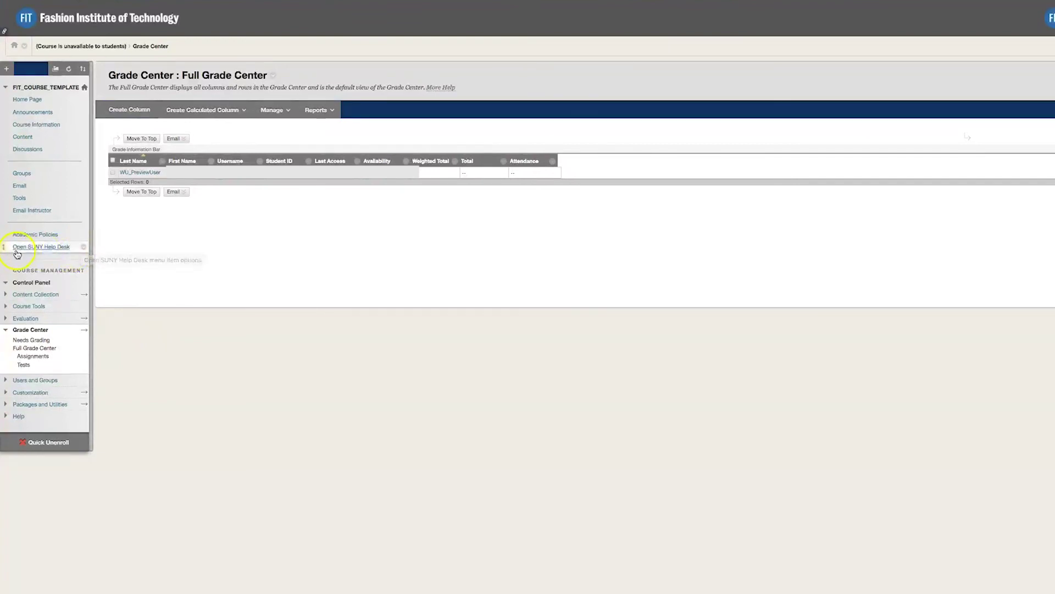
# Show the Open SUNY Help Desk page with support hours and contact details.
pyautogui.click(60, 251)
pyautogui.click(59, 250)
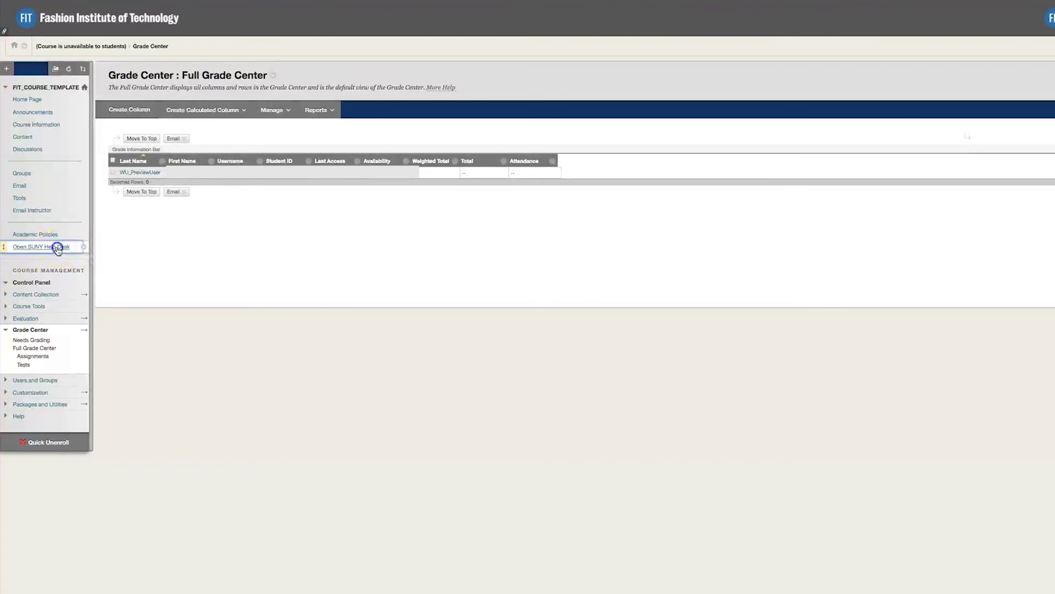